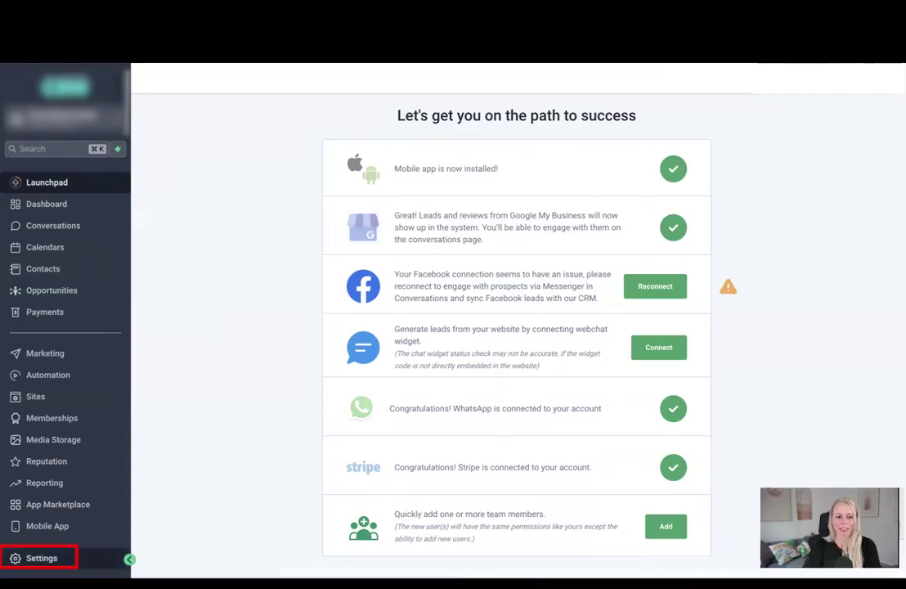
Open the WhatsApp Message Templates list from Settings.
click(127, 559)
click(56, 365)
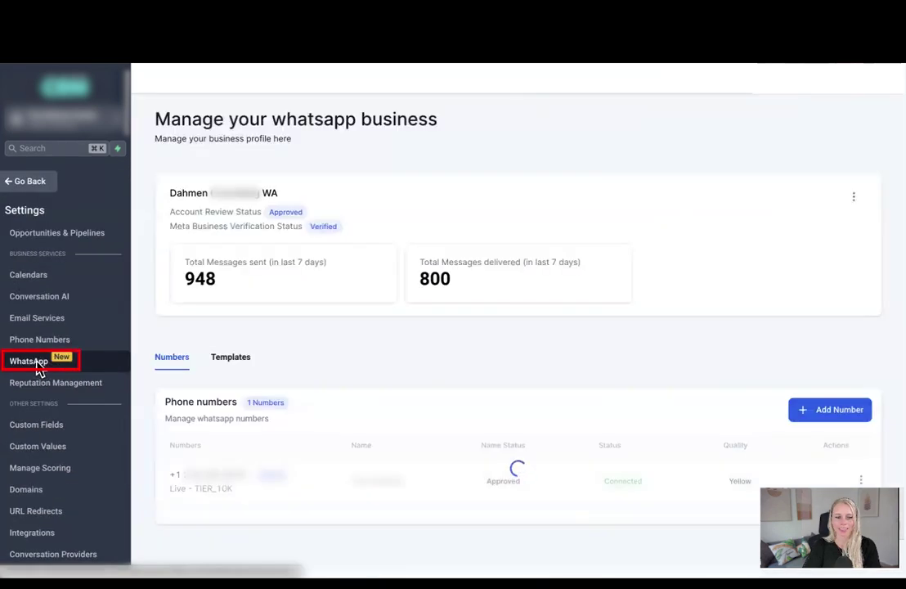
click(231, 357)
scroll(818, 180, down, 3)
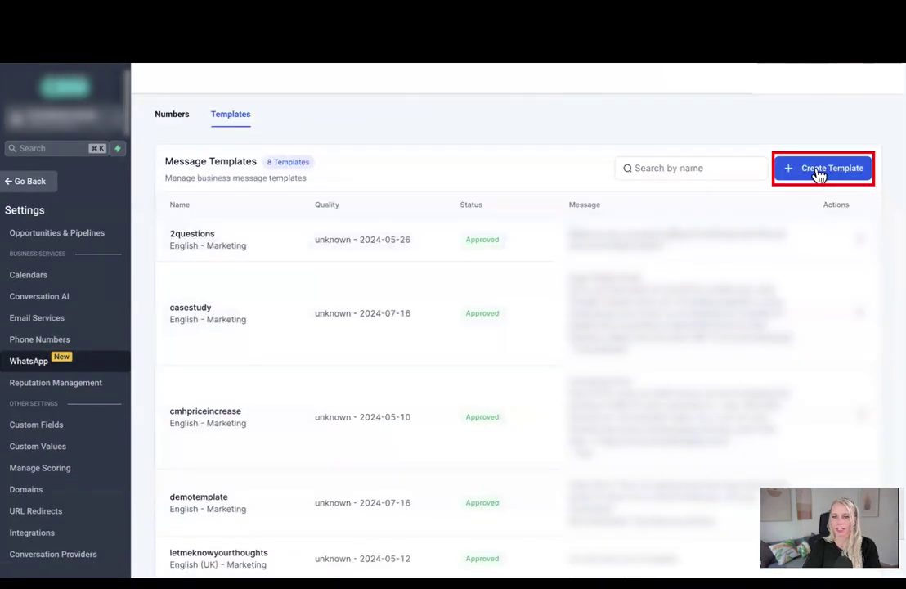
Start a new template and review the form, including the optional buttons section.
click(817, 176)
scroll(526, 349, up, 3)
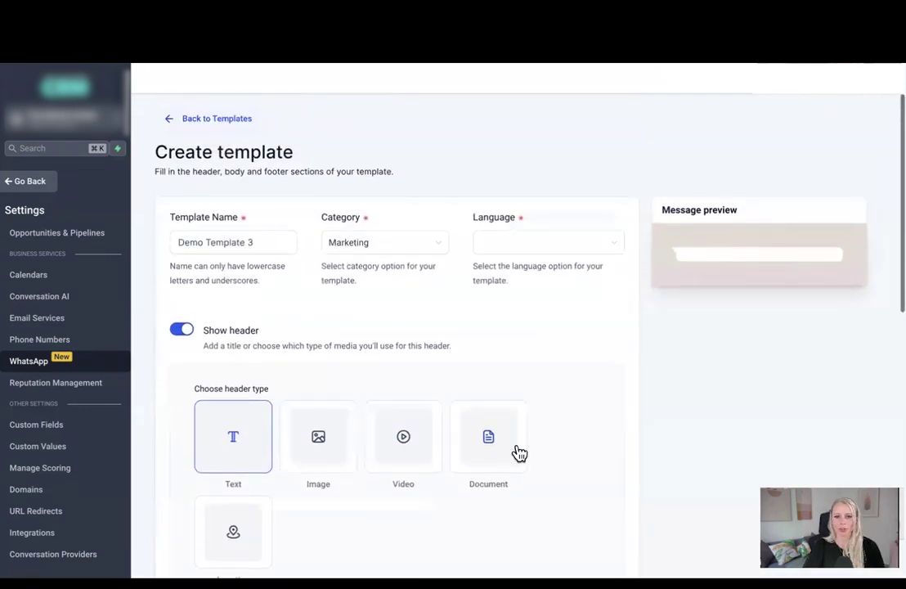
scroll(520, 454, down, 10)
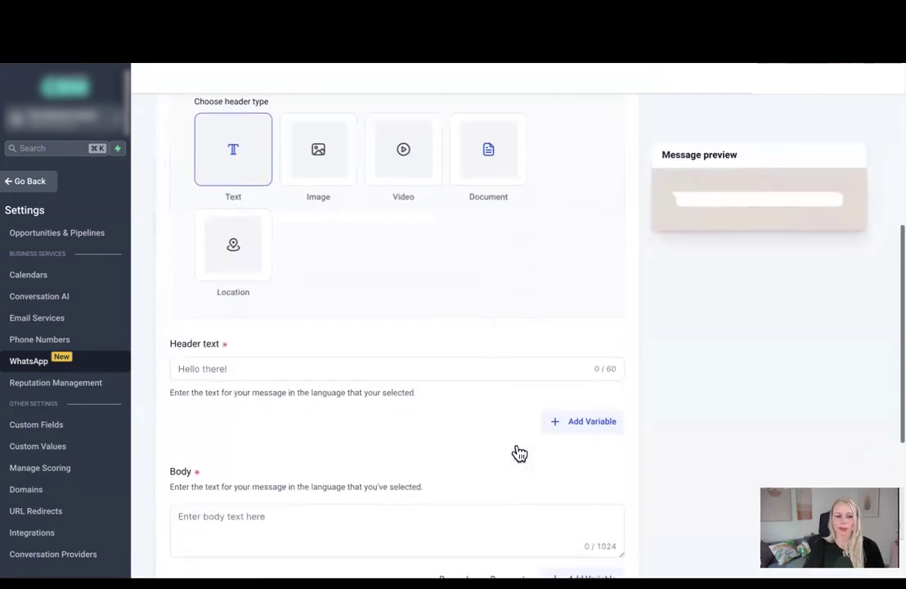
drag(169, 429, 247, 428)
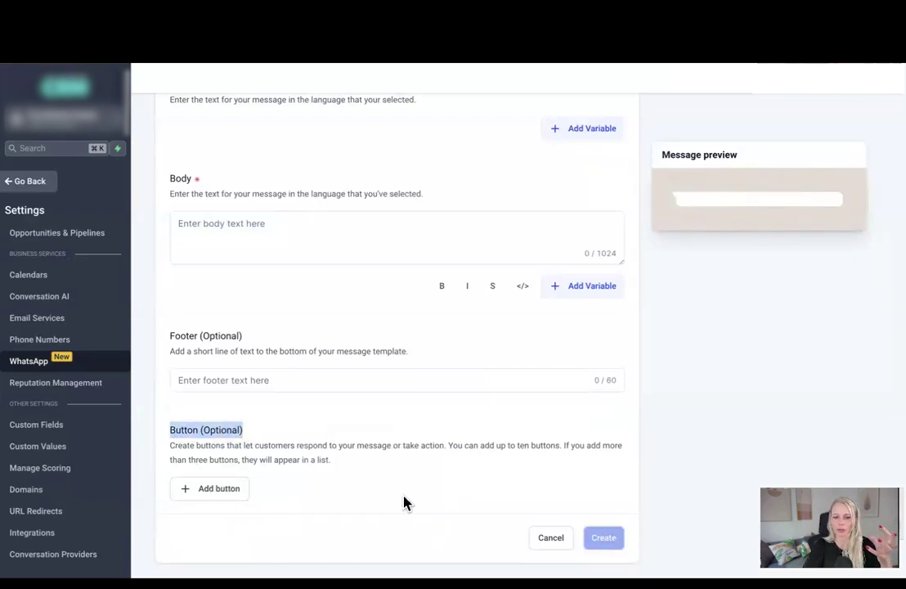
Set the template category to Marketing and language to English (US), keeping Show header on.
scroll(394, 418, up, 10)
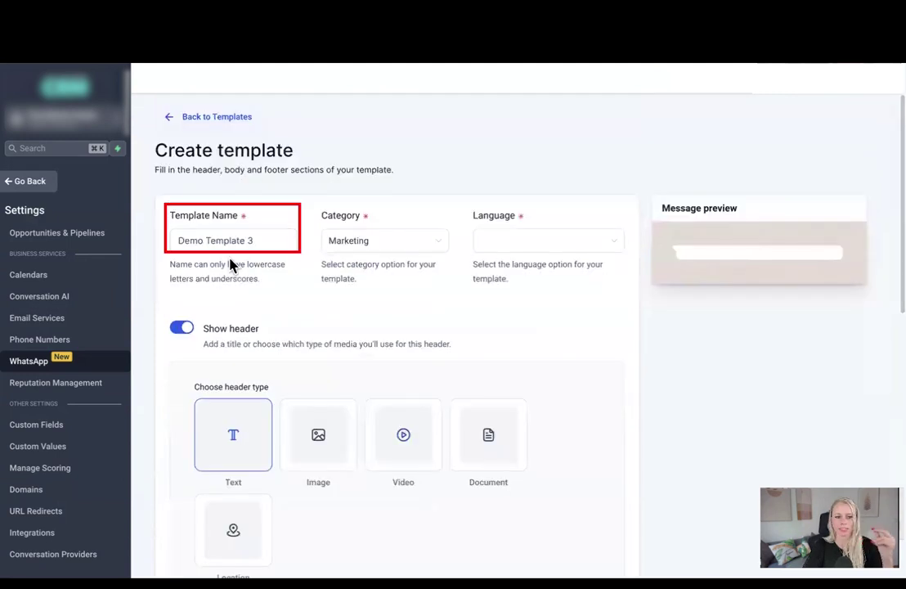
drag(256, 241, 187, 243)
click(418, 245)
click(413, 270)
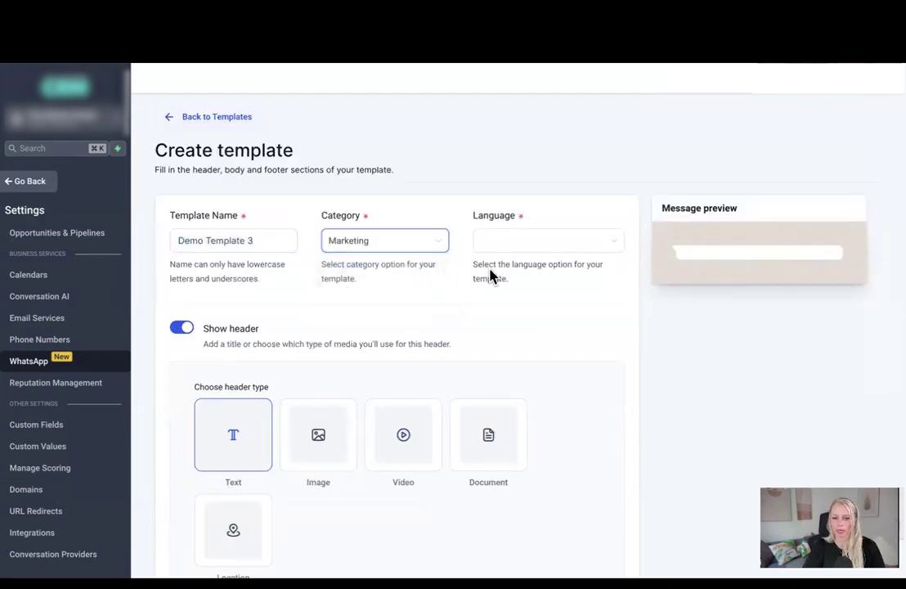
click(506, 245)
scroll(541, 375, down, 4)
click(540, 375)
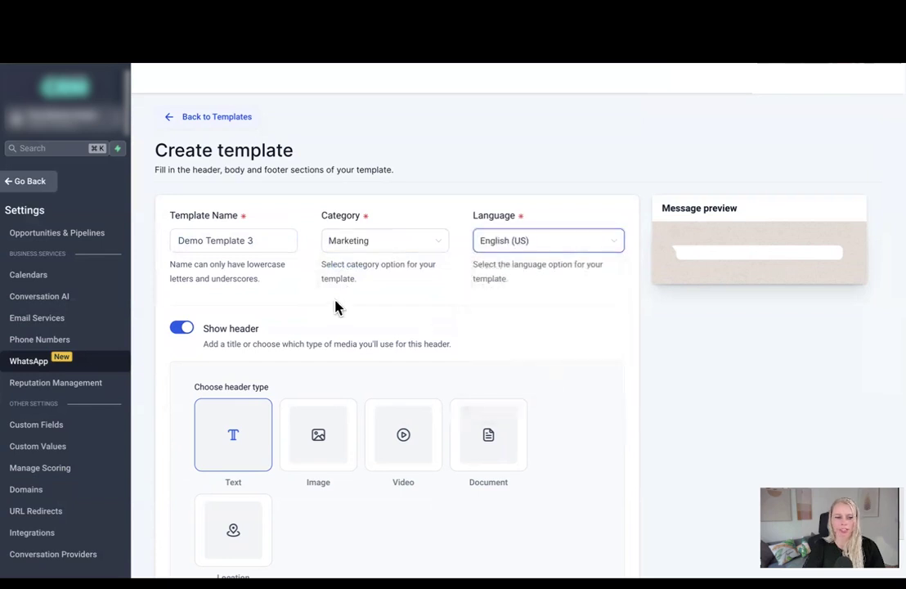
scroll(337, 308, down, 3)
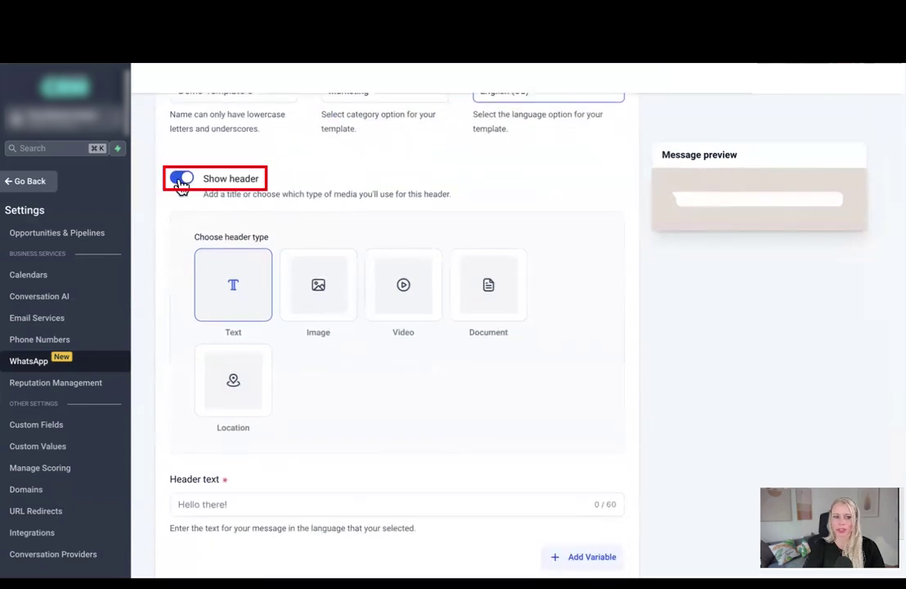
drag(258, 178, 203, 179)
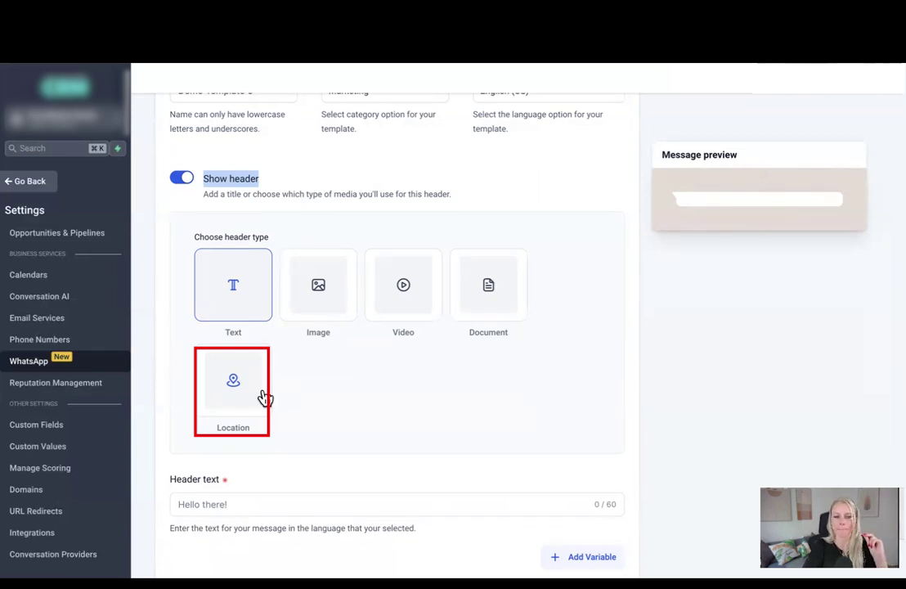
Make the header an Image and upload Fipsi.jpeg.
click(318, 311)
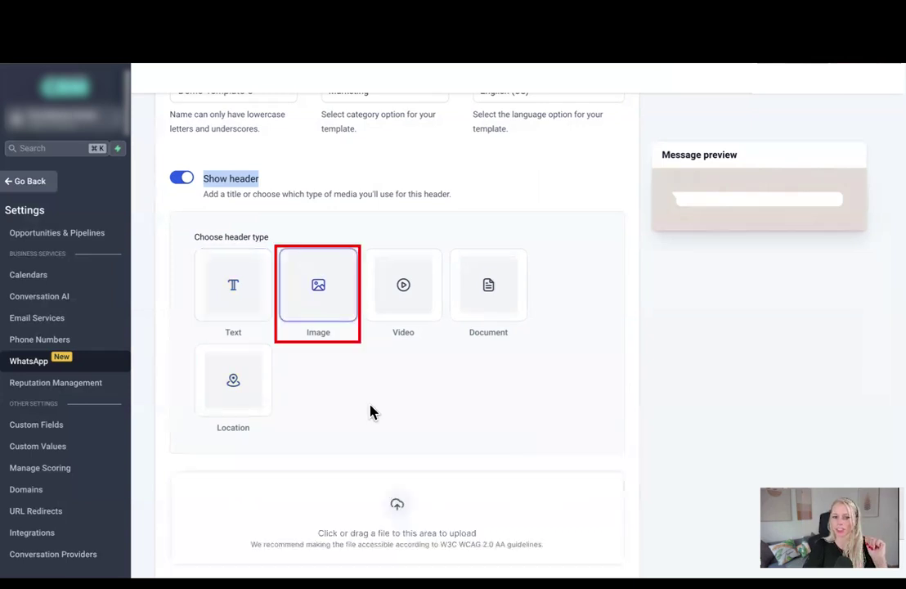
scroll(384, 409, down, 2)
click(403, 400)
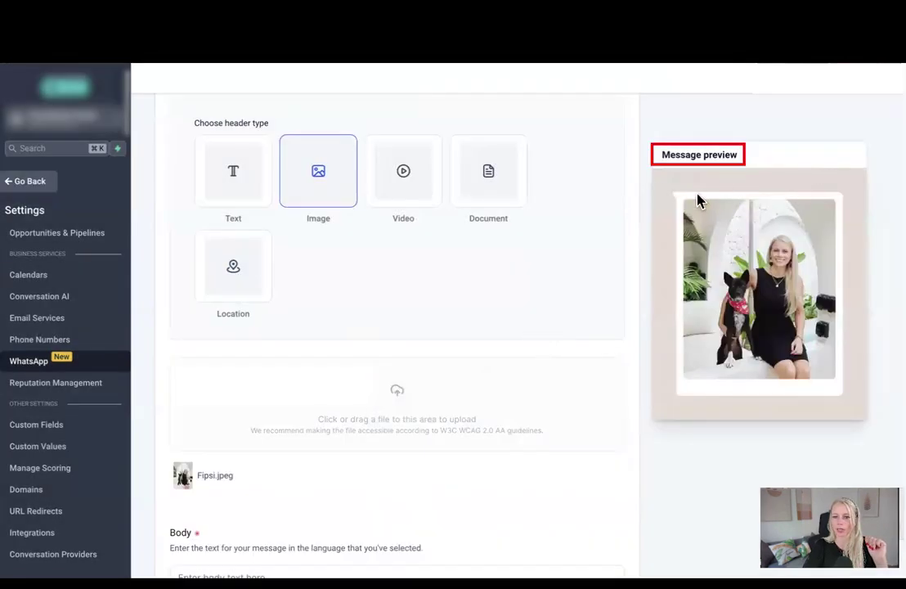
drag(662, 152, 745, 161)
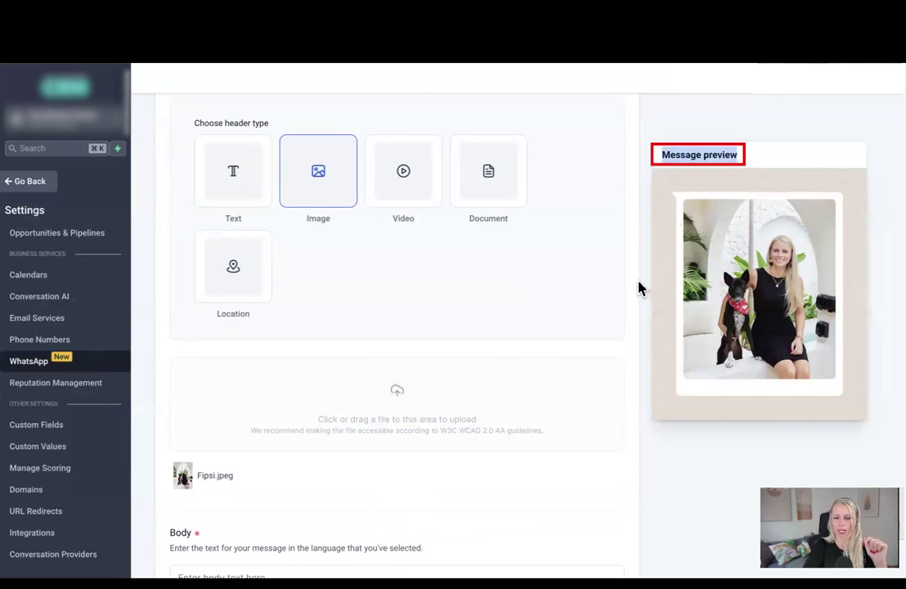
Write the body offering free dog scarves in exchange for a social media post.
scroll(630, 327, down, 4)
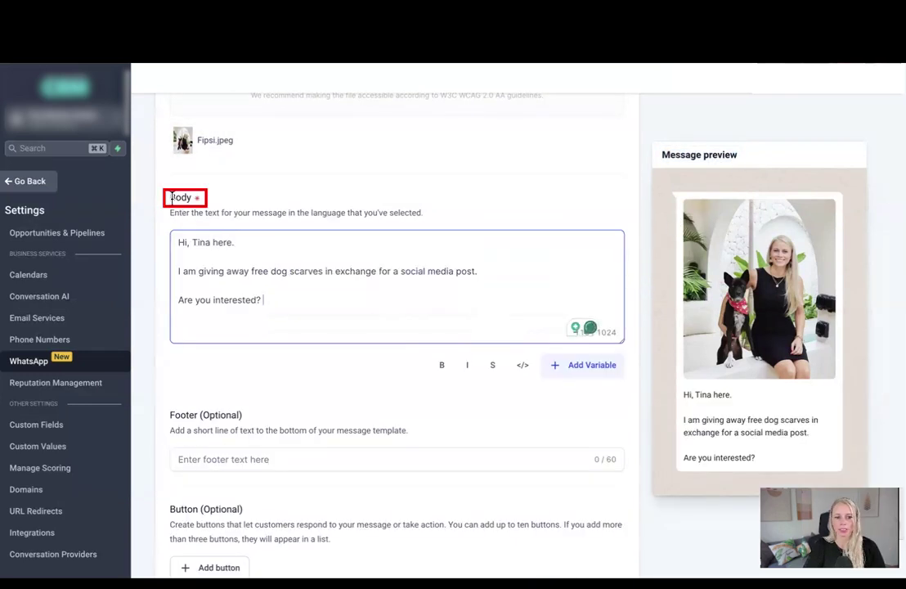
drag(169, 197, 202, 205)
click(200, 254)
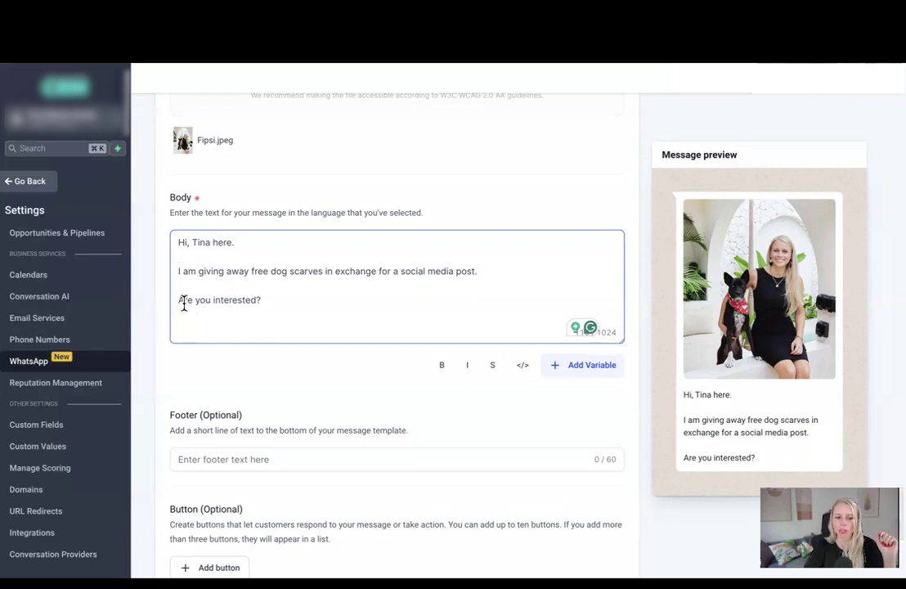
drag(178, 300, 261, 300)
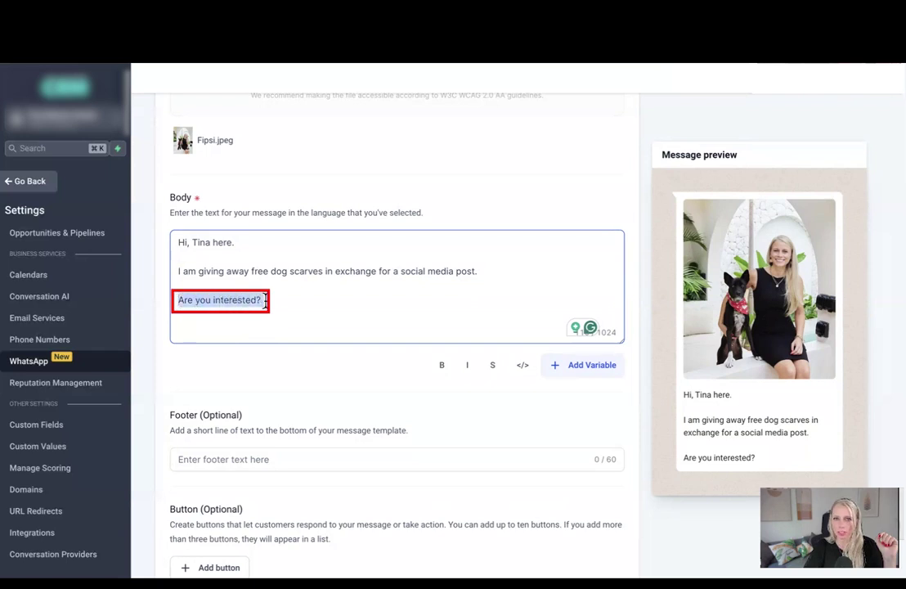
click(267, 300)
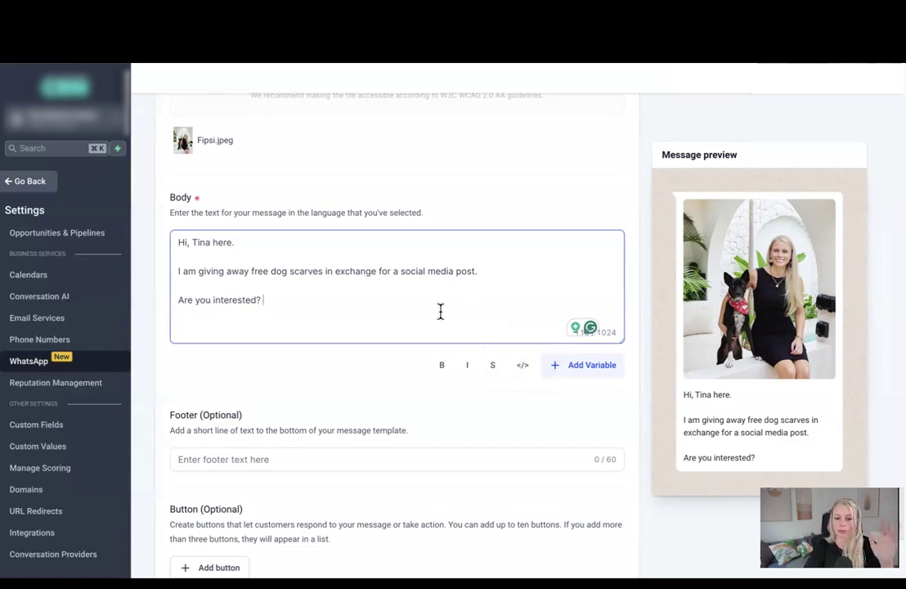
Add a footer with a thank-you sign-off followed by the sender's first name.
scroll(389, 365, down, 2)
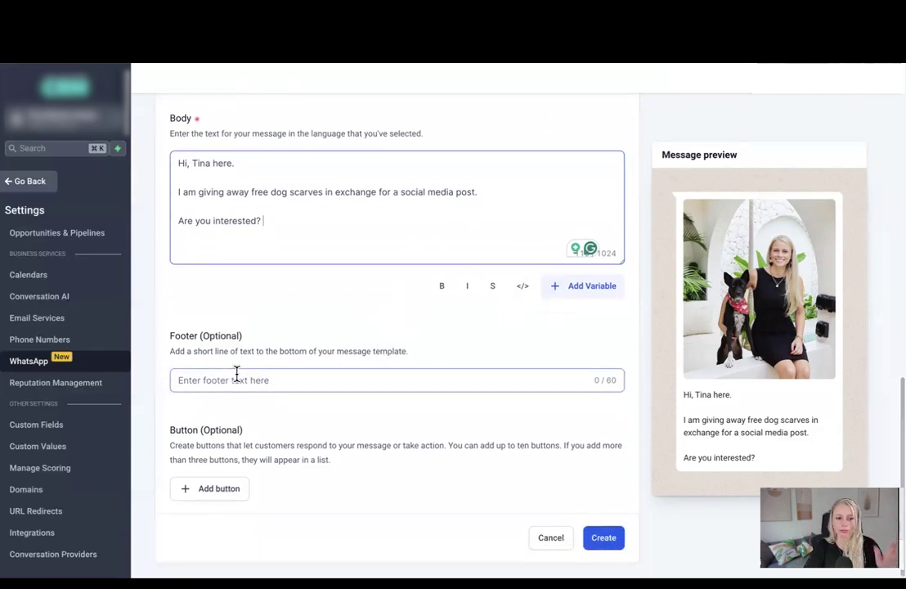
text(Thanks, Tina)
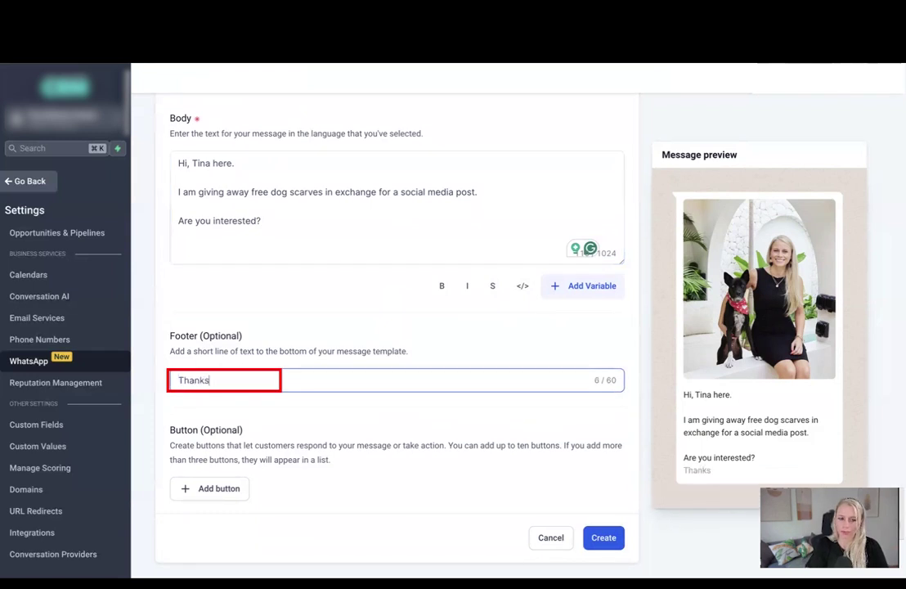
click(228, 494)
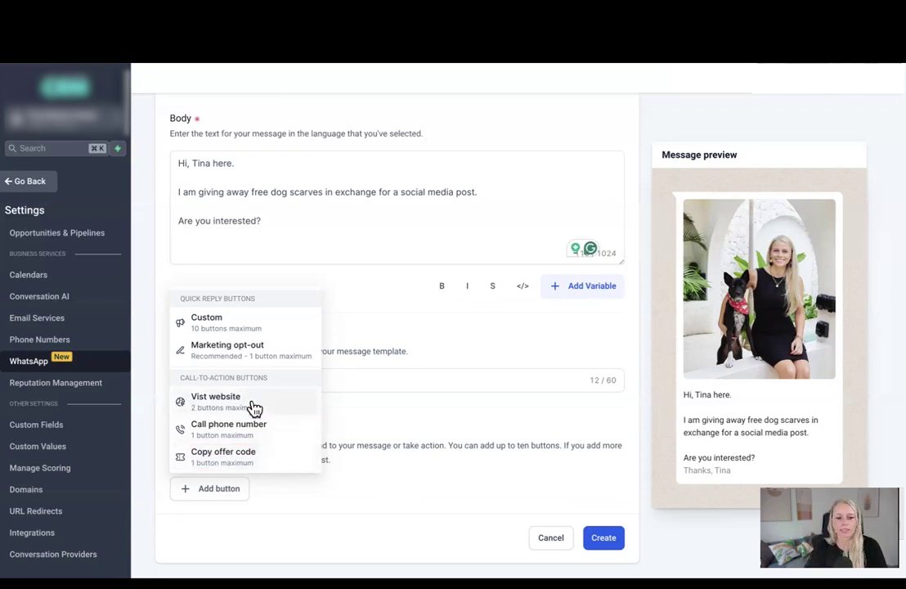
Add quick-reply buttons 'Yes, I am interested' and 'No, I am not interested'.
click(239, 320)
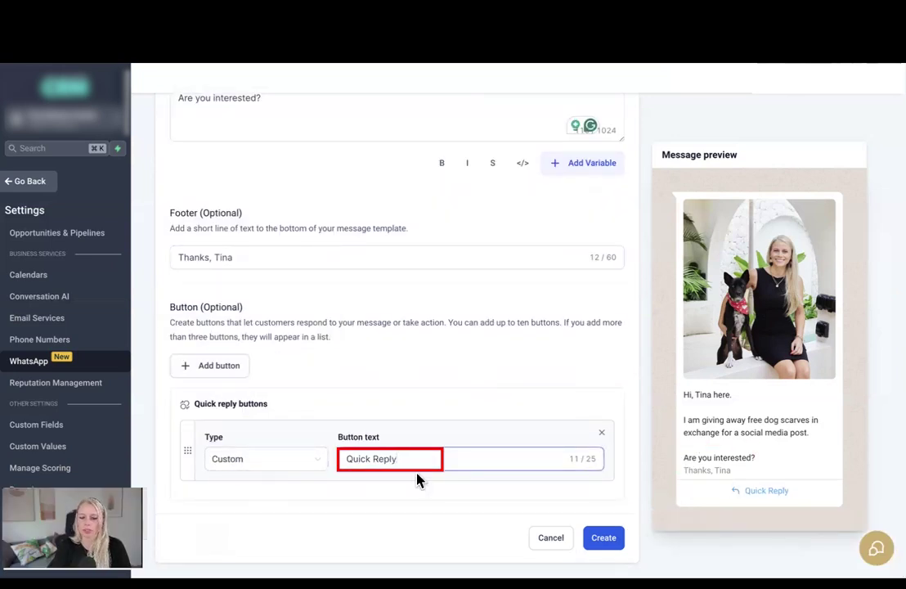
key(BackSpace)
key(BackSpace)
key(BackSpace)
key(BackSpace)
key(BackSpace)
key(BackSpace)
key(BackSpace)
key(BackSpace)
key(BackSpace)
key(BackSpace)
key(BackSpace)
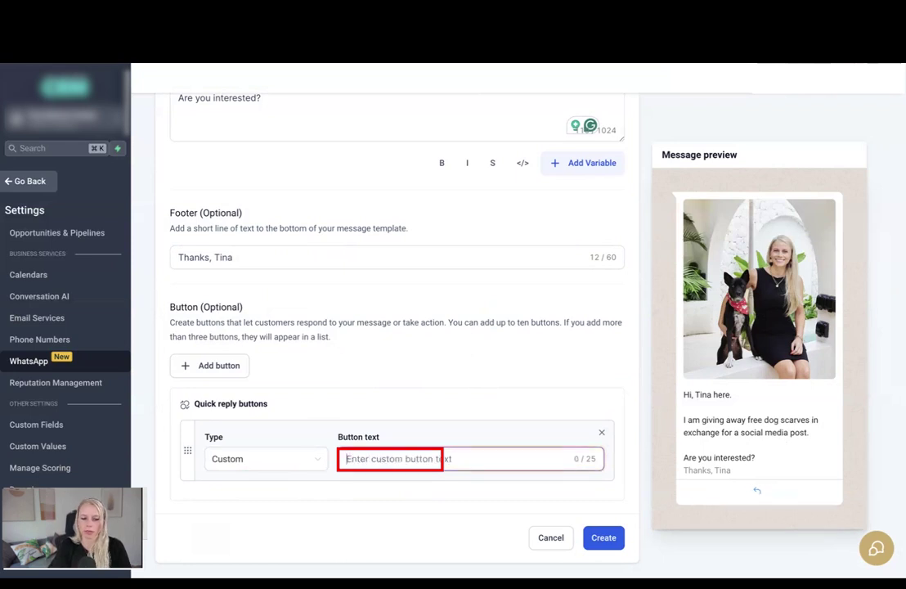
text(Yes, I am interested)
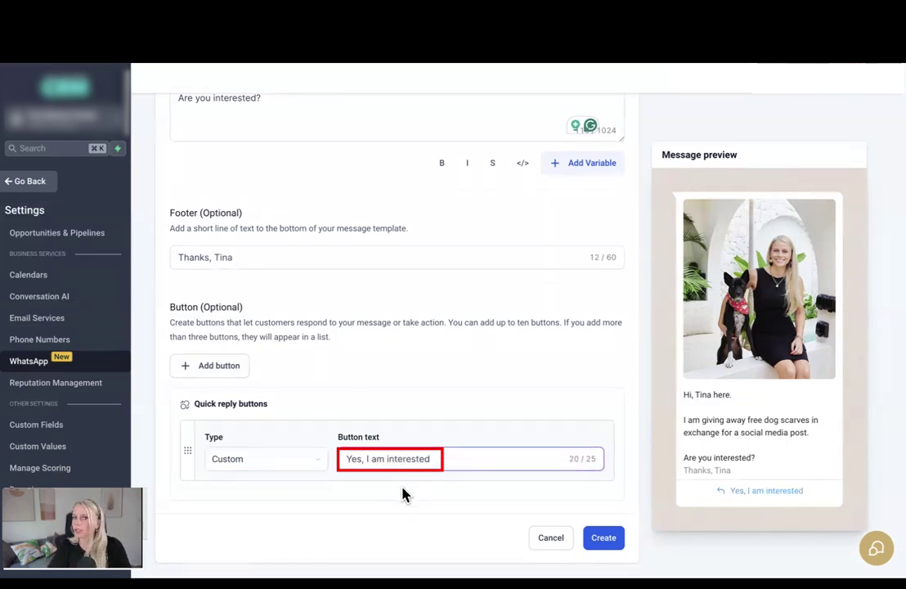
click(216, 369)
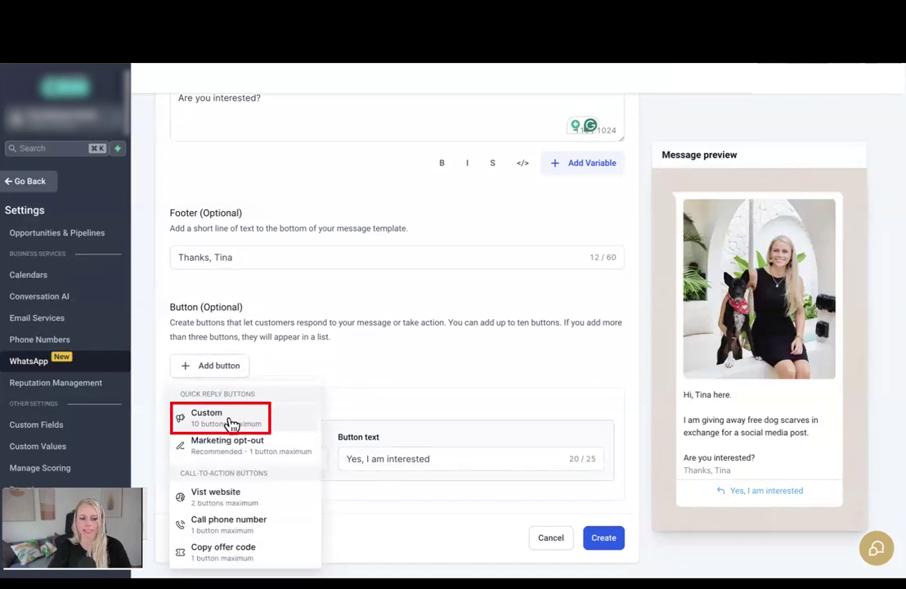
click(229, 424)
scroll(500, 403, down, 1)
triple_click(375, 460)
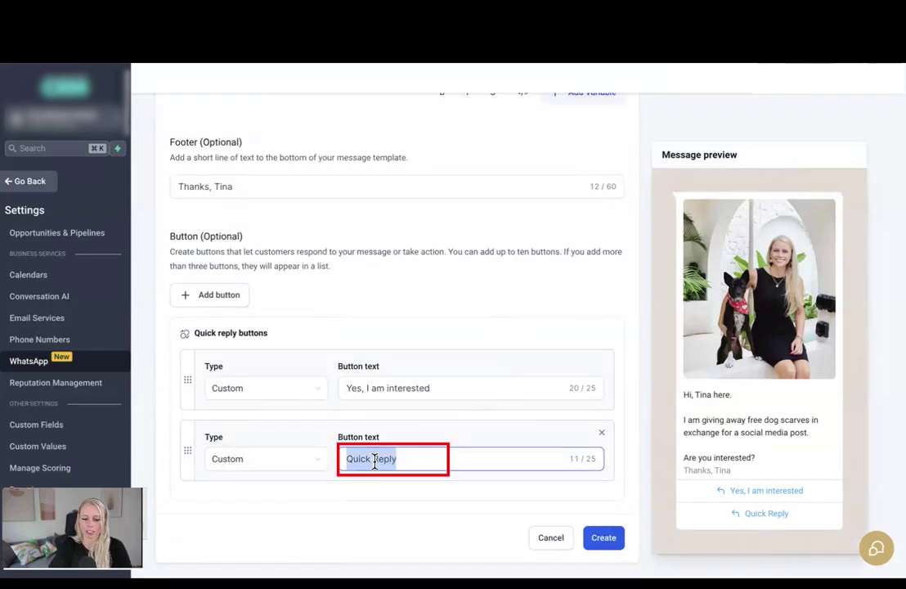
text(No, I am not interested)
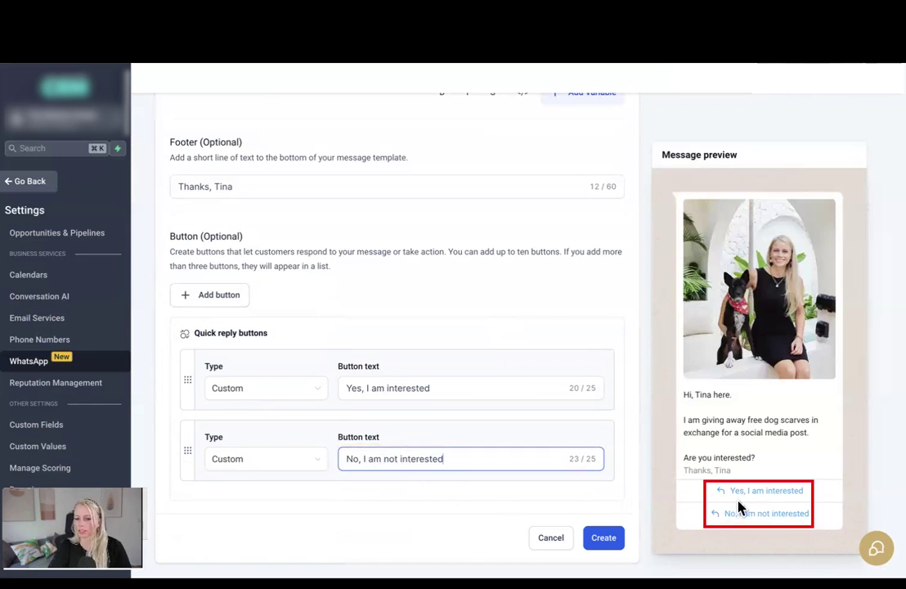
Add a Visit website button linking to google.com.
click(226, 300)
click(226, 298)
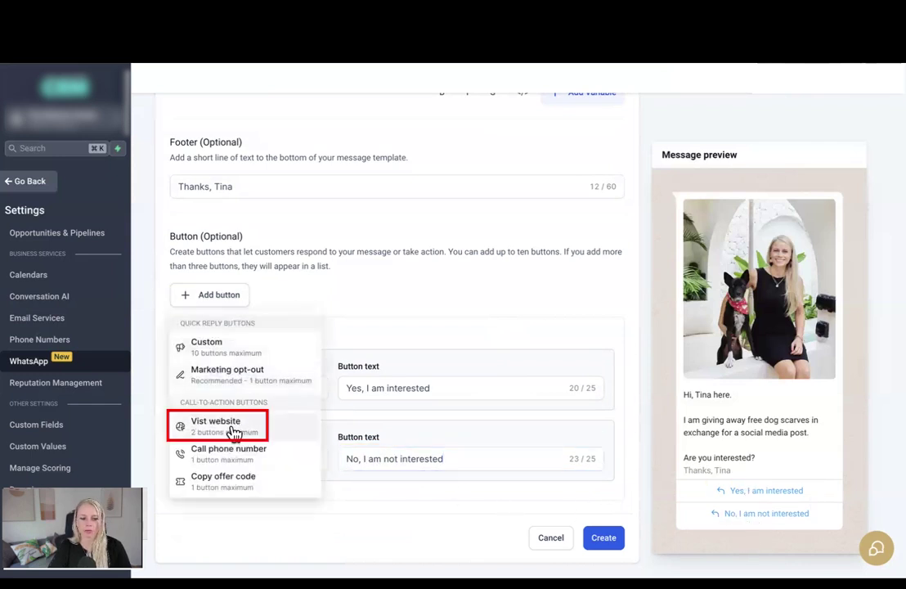
click(234, 431)
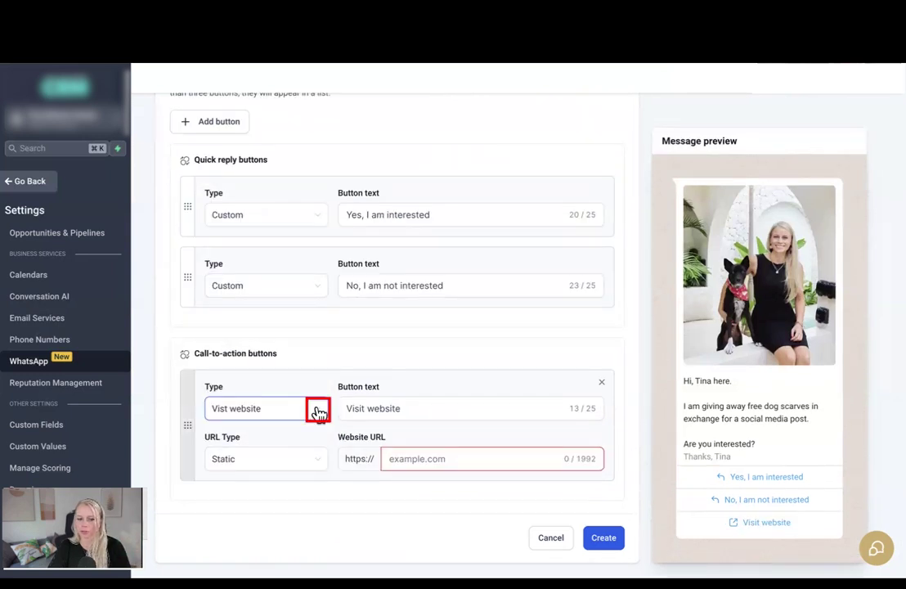
click(318, 413)
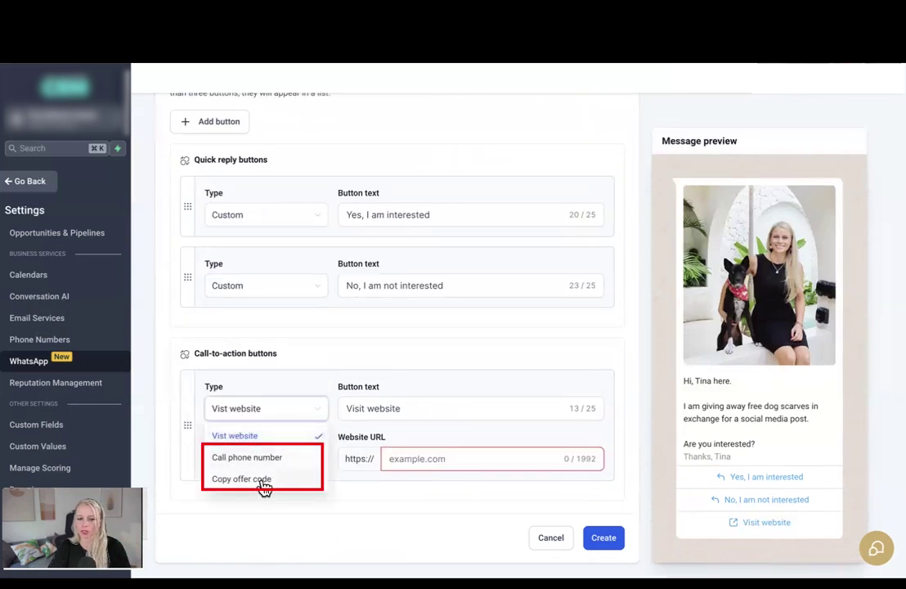
click(348, 408)
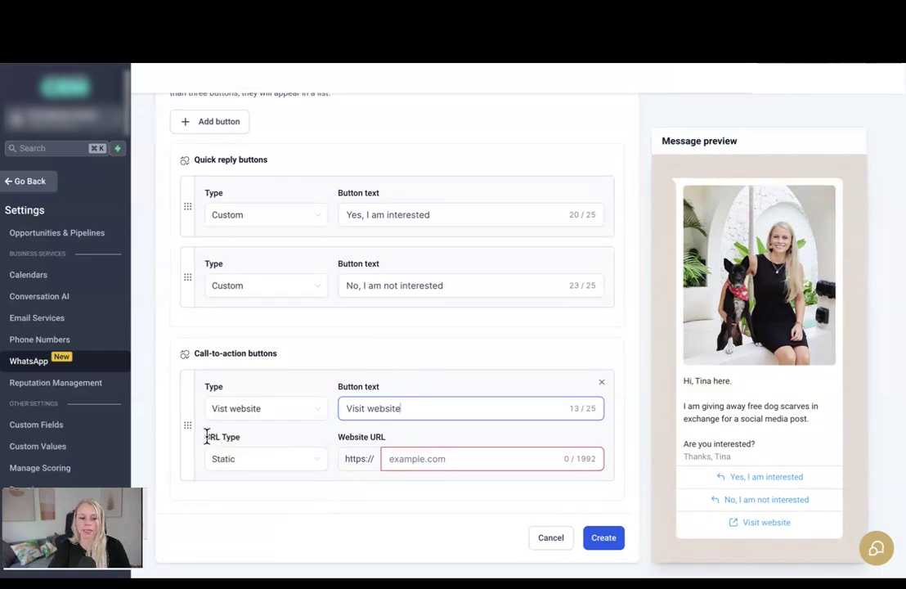
click(412, 458)
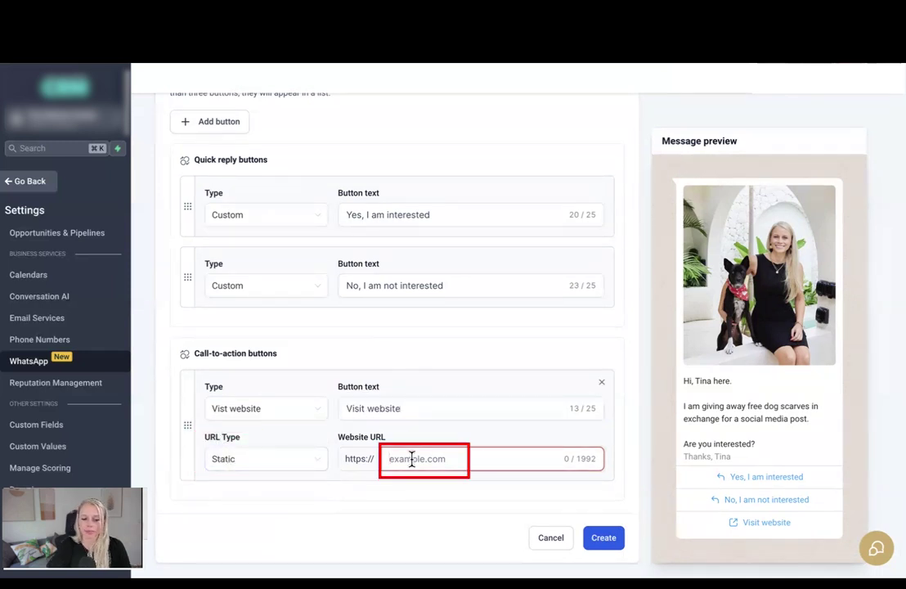
text(google.com)
Add a call-phone-number button labelled 'Call us' and choose its country code.
click(204, 125)
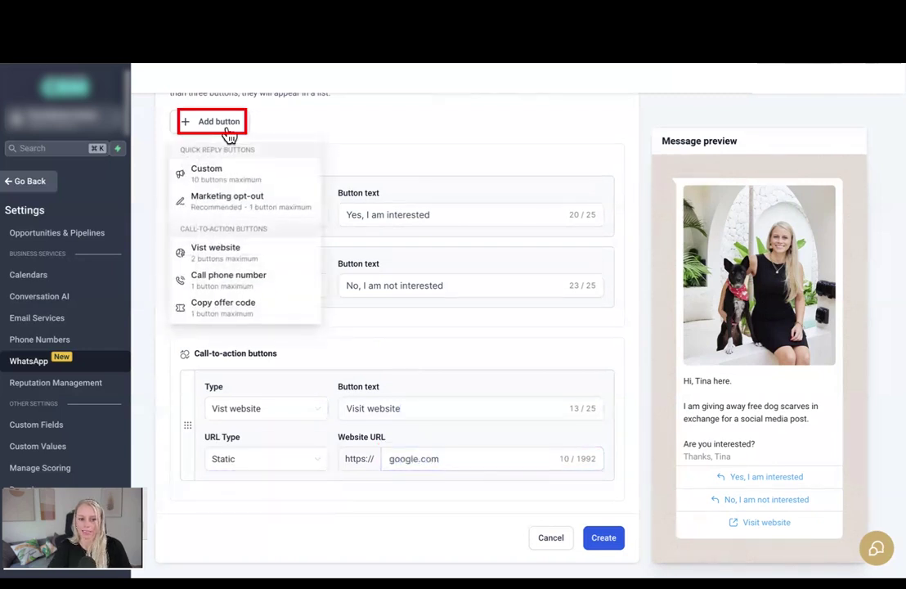
click(241, 286)
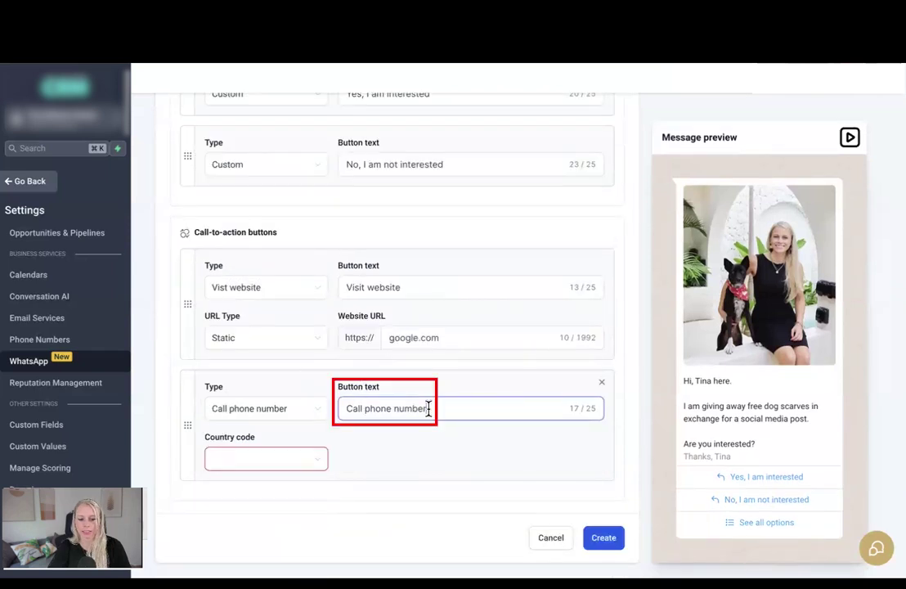
key(BackSpace)
key(BackSpace)
key(BackSpace)
key(BackSpace)
key(BackSpace)
key(BackSpace)
key(BackSpace)
key(BackSpace)
key(BackSpace)
key(BackSpace)
key(BackSpace)
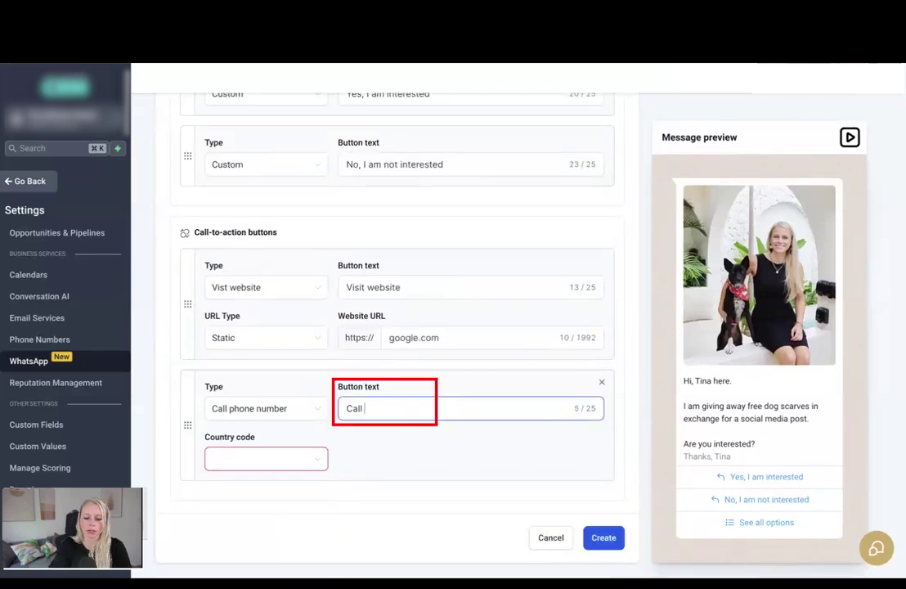
text(us)
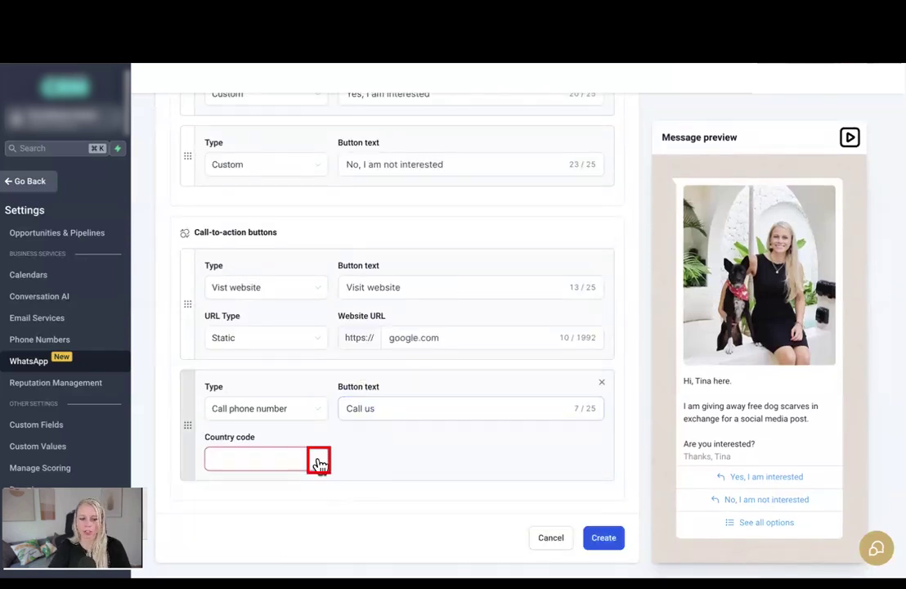
click(317, 459)
scroll(279, 400, down, 14)
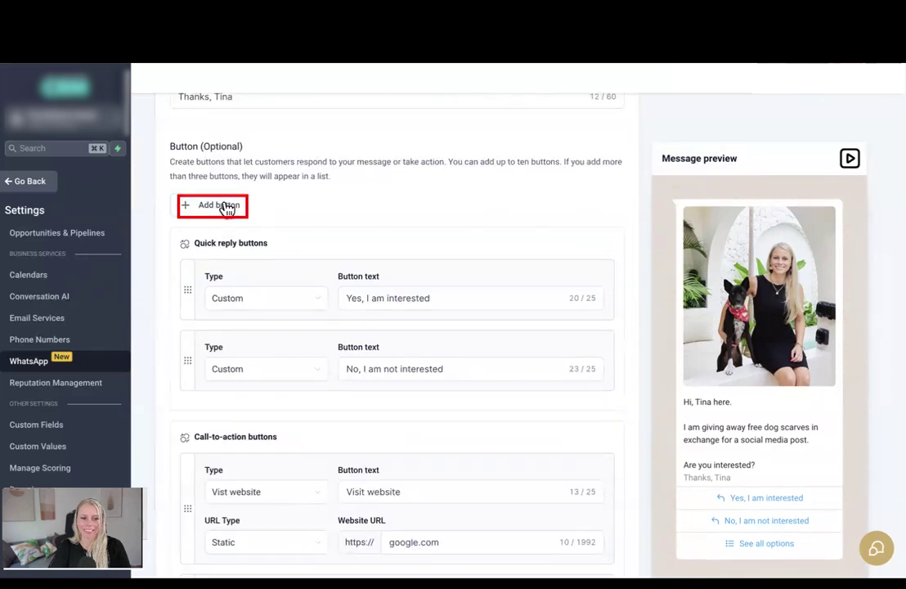
Add a Copy offer code button with sample code 50OFF.
click(222, 206)
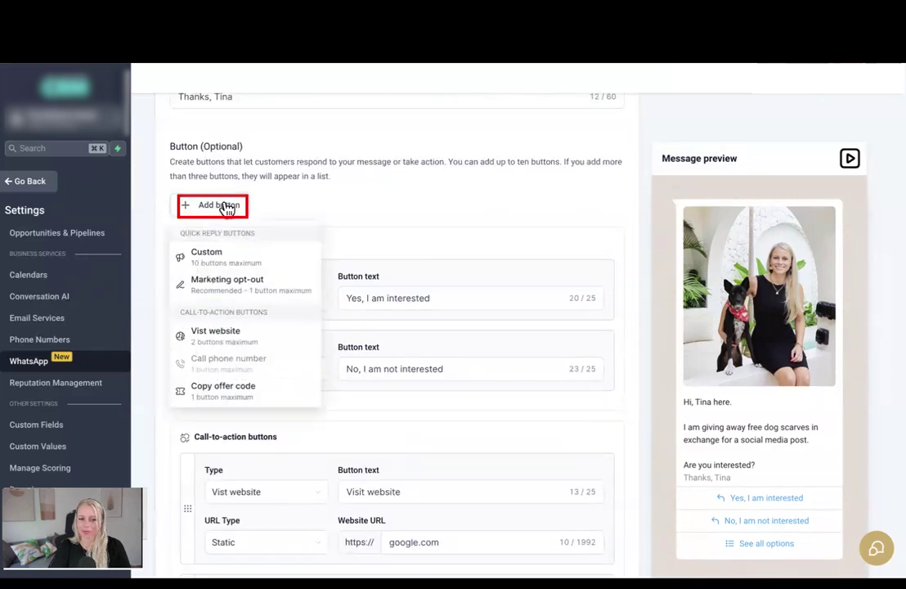
click(222, 391)
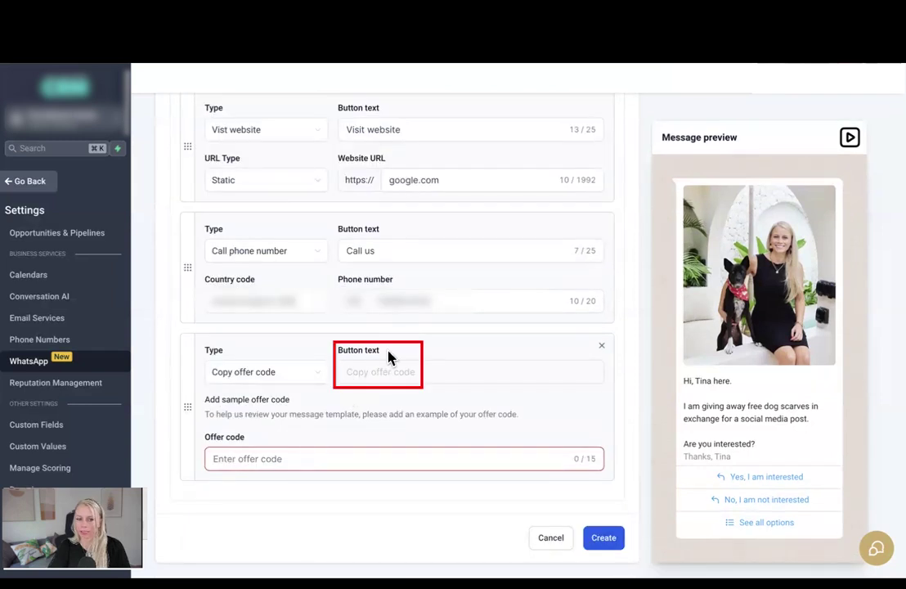
click(217, 462)
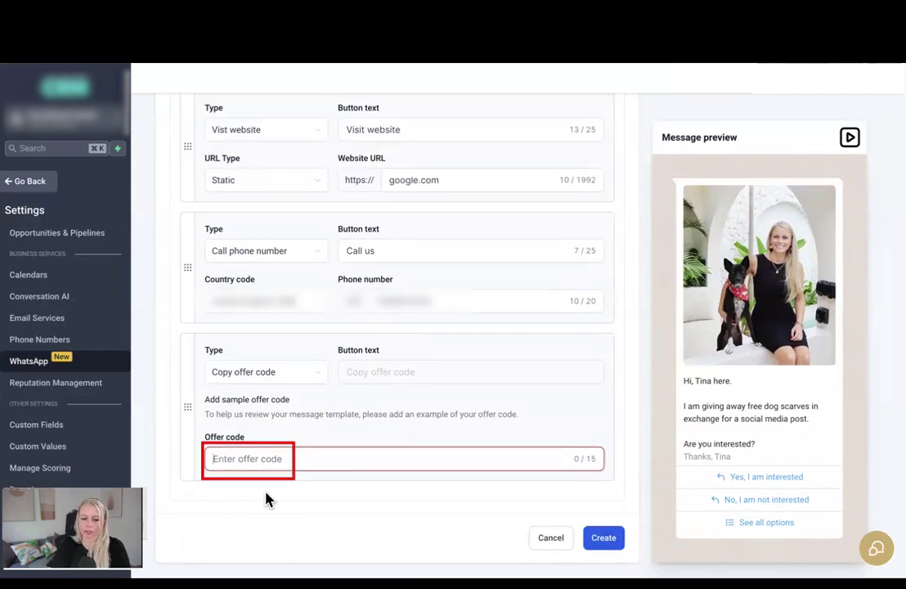
text(50OFF)
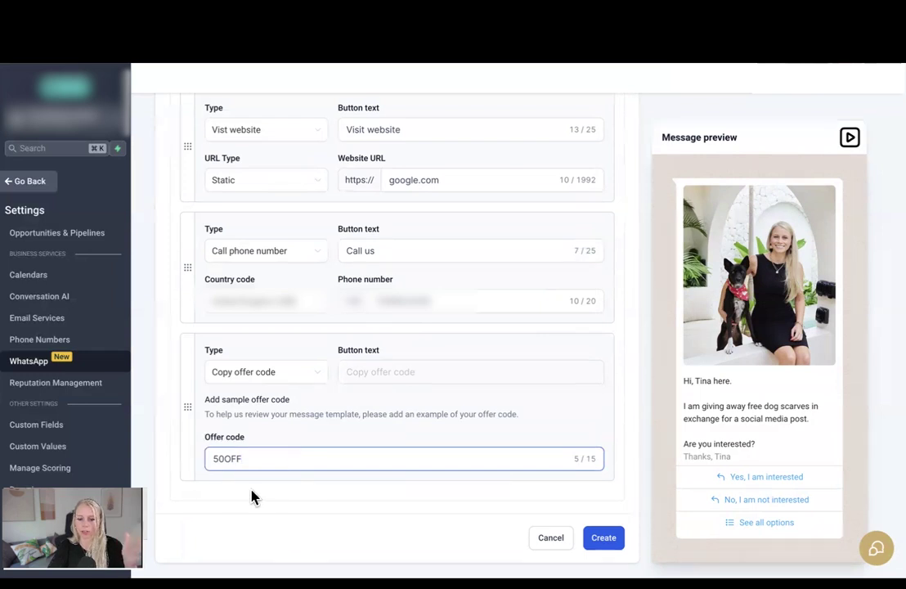
Submit the template so demotemplate3 appears as Pending in the list.
click(603, 538)
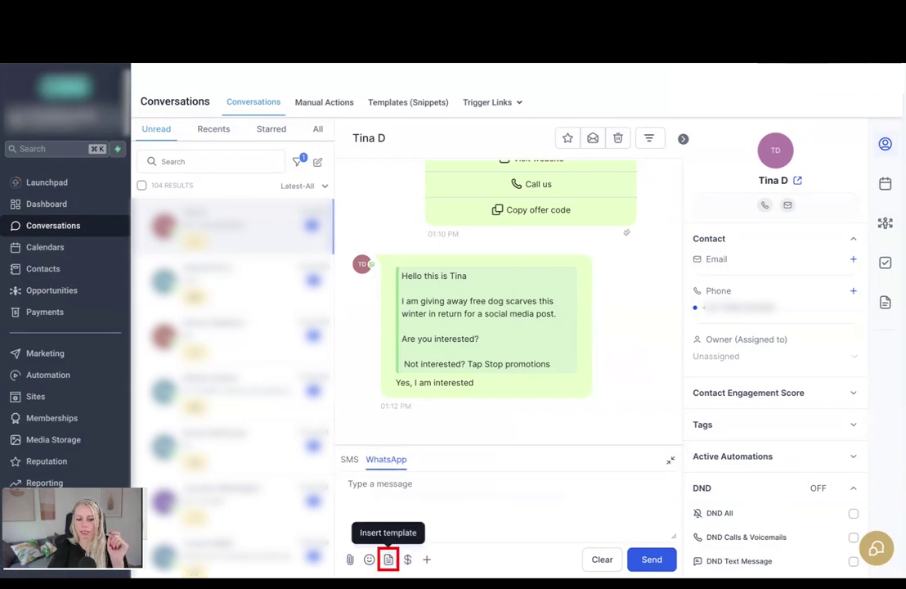
Insert demotemplate3 into the contact's WhatsApp chat, send it, and check the sent message.
click(389, 560)
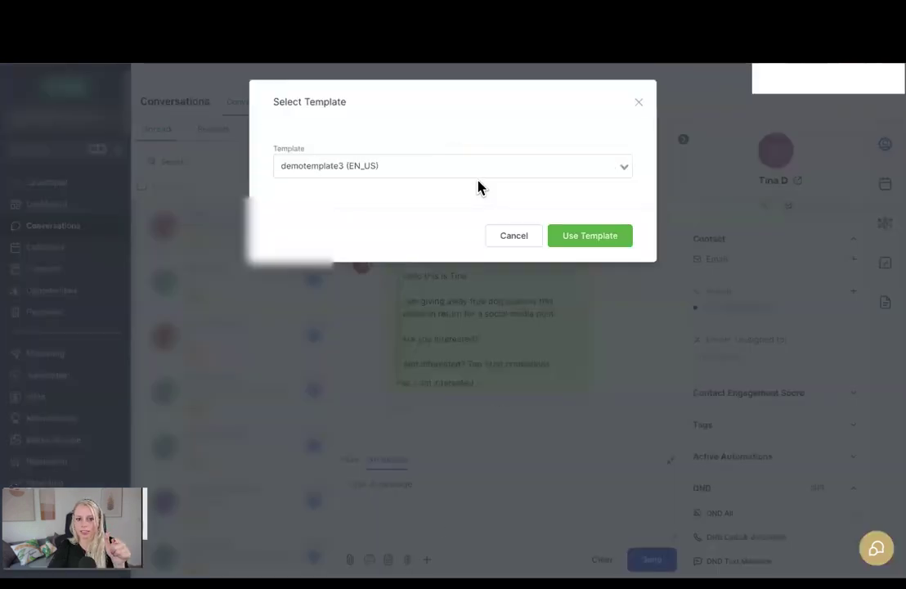
click(586, 239)
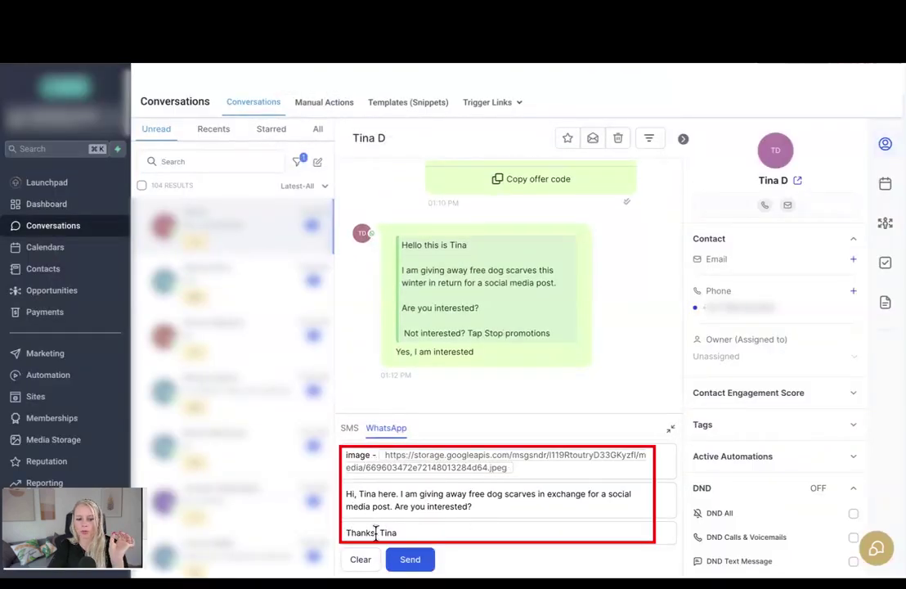
click(410, 559)
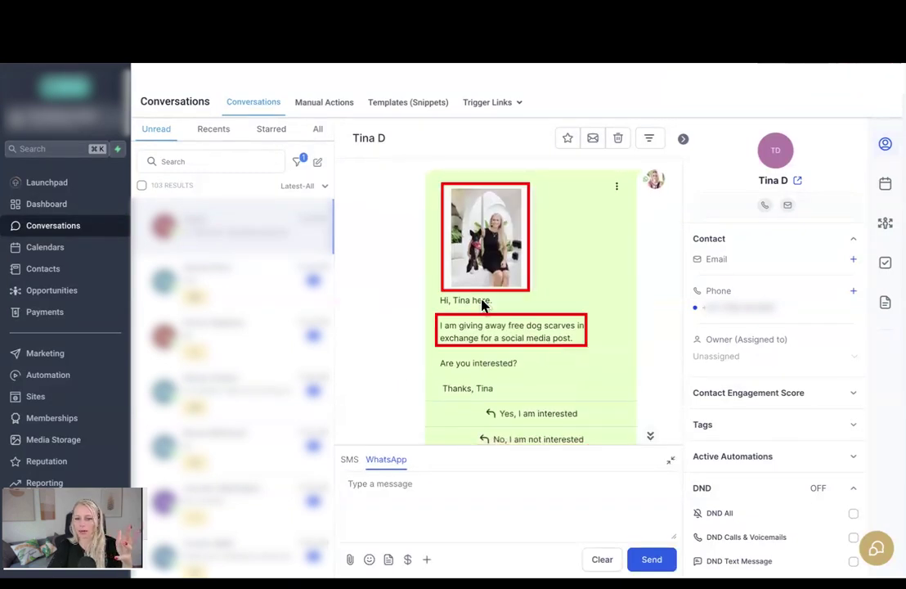
scroll(516, 364, down, 2)
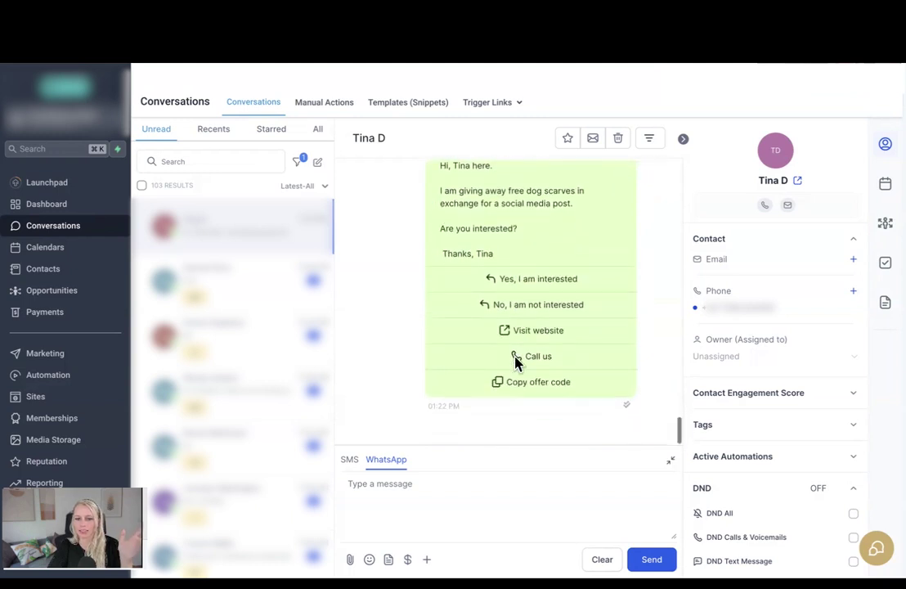
drag(442, 254, 516, 259)
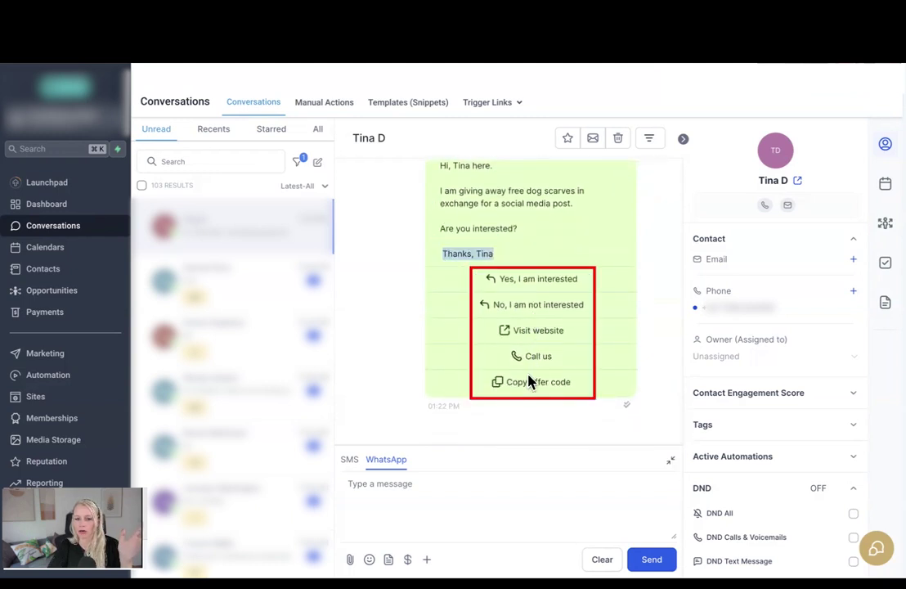
scroll(547, 361, up, 1)
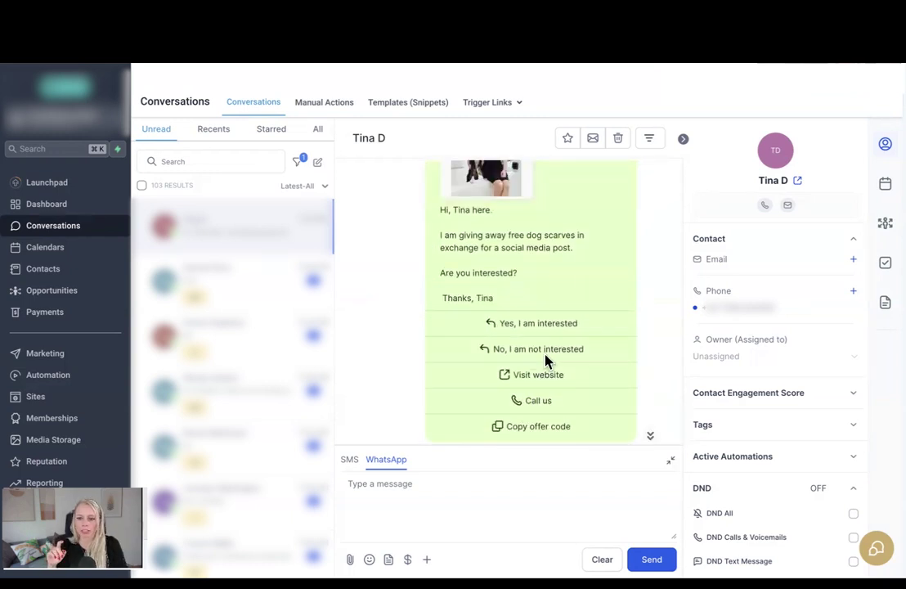